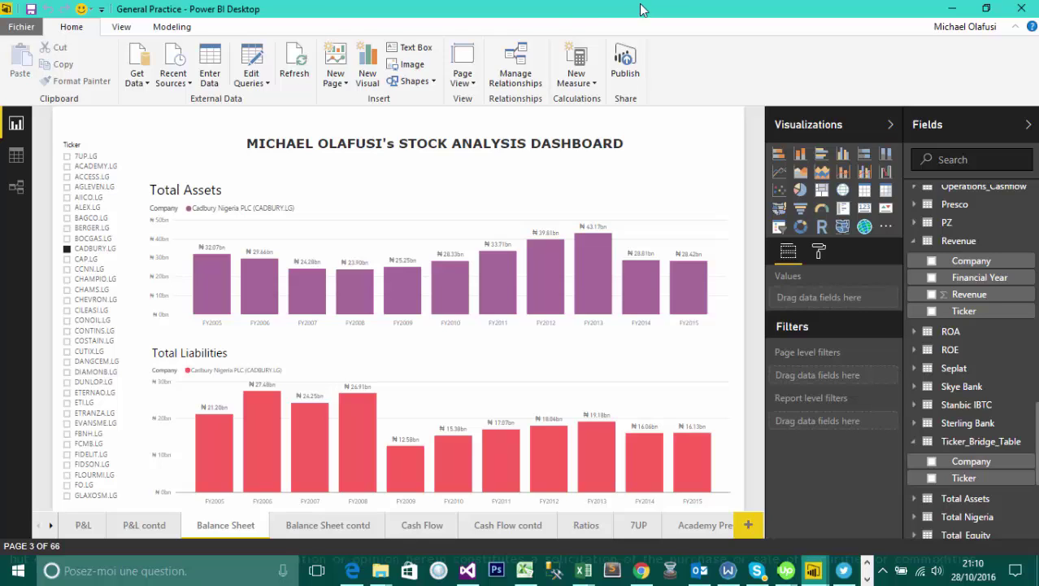
# In Data view, inspect the Academy Press, Access Bank and Zenith Bank tables.
pyautogui.click(17, 154)
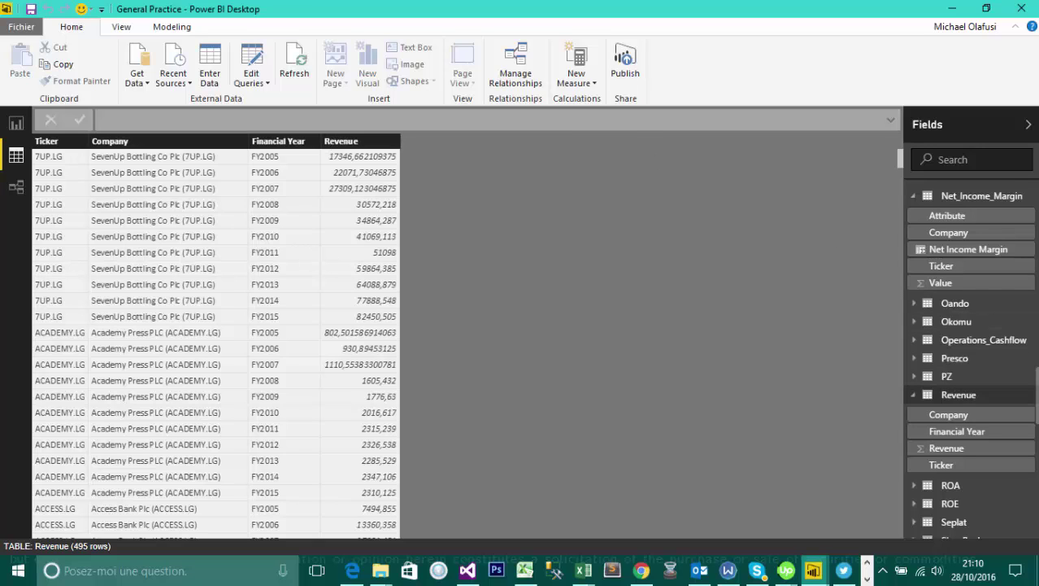
pyautogui.moveTo(1034, 382); pyautogui.dragTo(1028, 200)
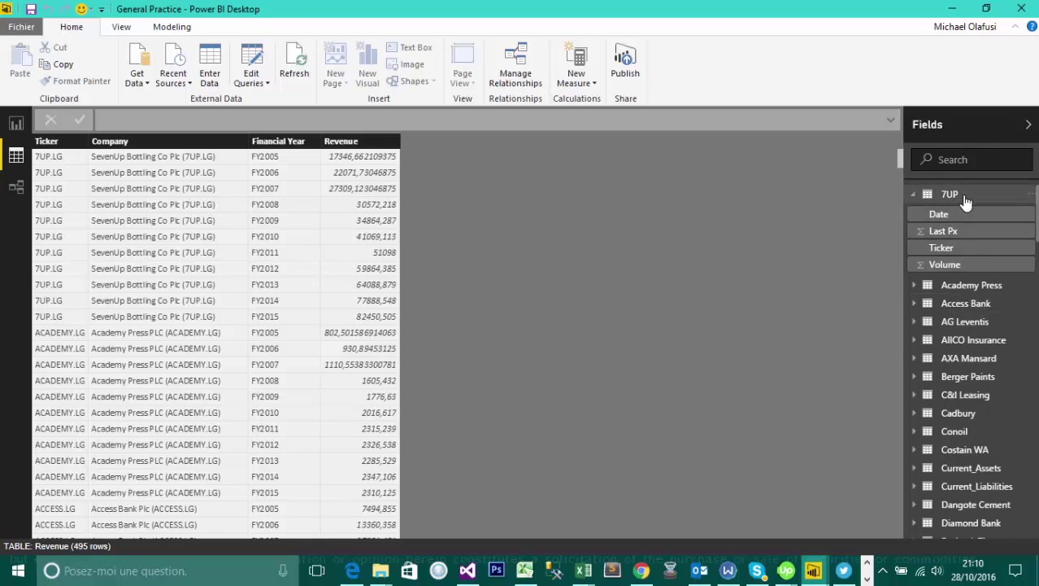
pyautogui.click(972, 285)
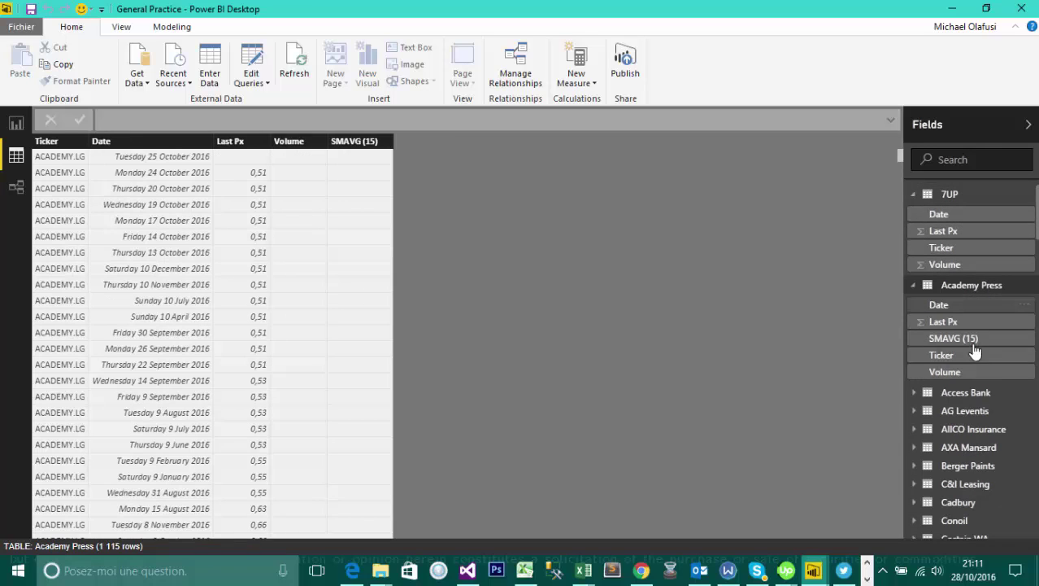
pyautogui.click(960, 393)
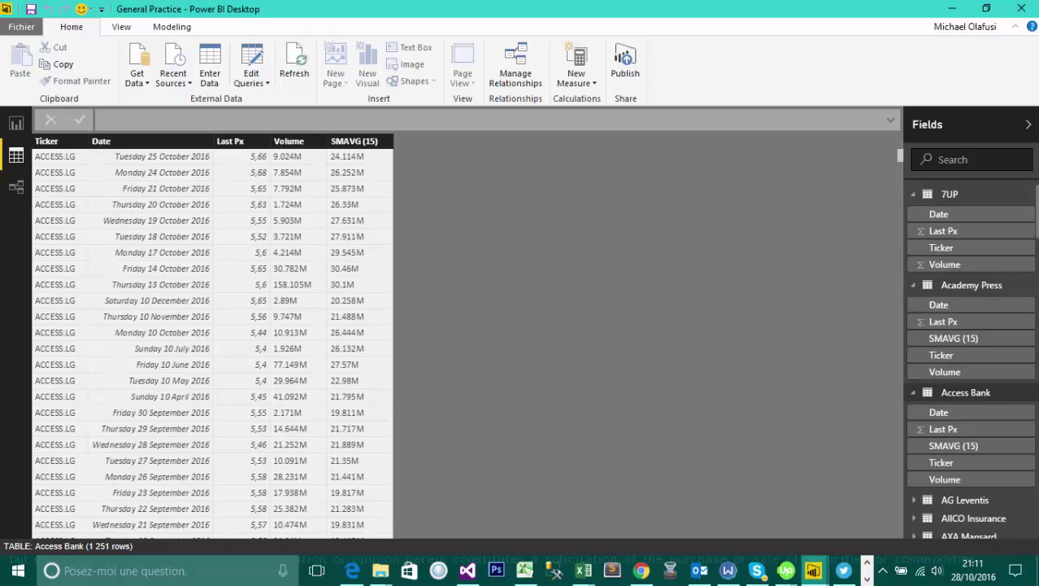
pyautogui.moveTo(1035, 195); pyautogui.dragTo(1029, 524)
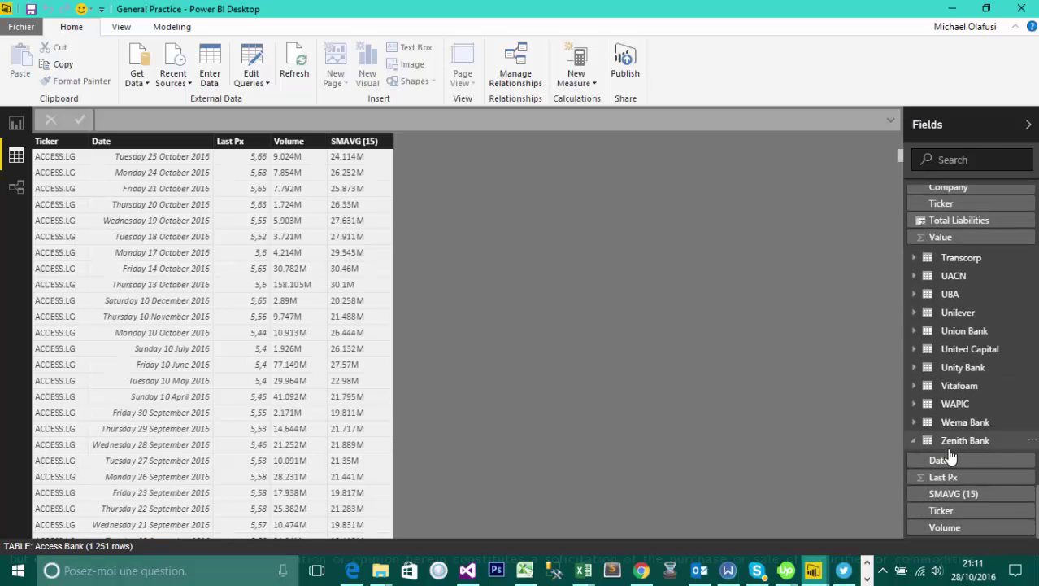
pyautogui.click(943, 444)
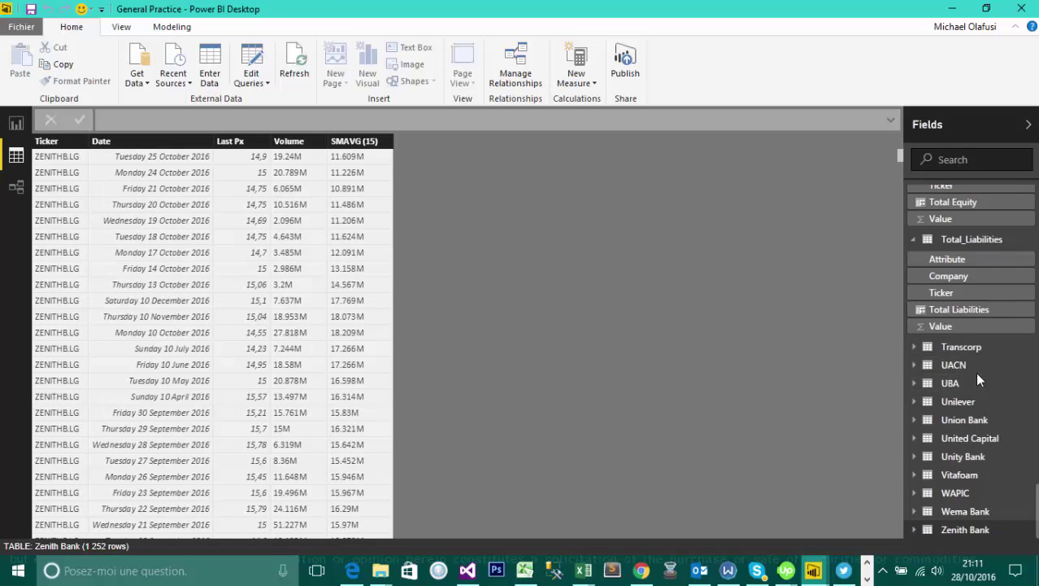
# Inspect the Total_Liabilities, Total_Equity and Revenue tables' data grids.
pyautogui.scroll(2, 975, 371)
pyautogui.click(975, 318)
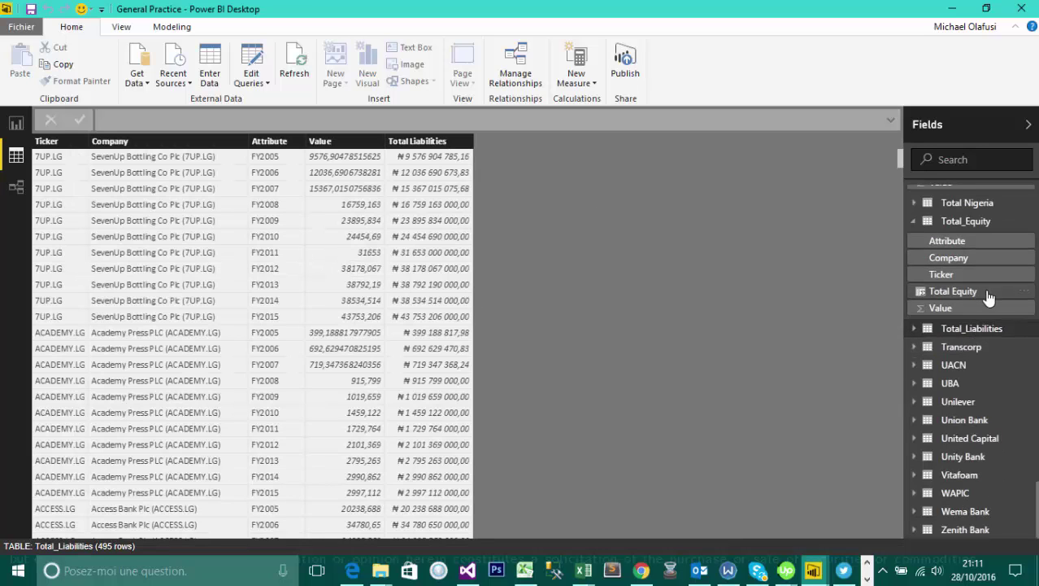
pyautogui.scroll(2, 943, 300)
pyautogui.click(963, 317)
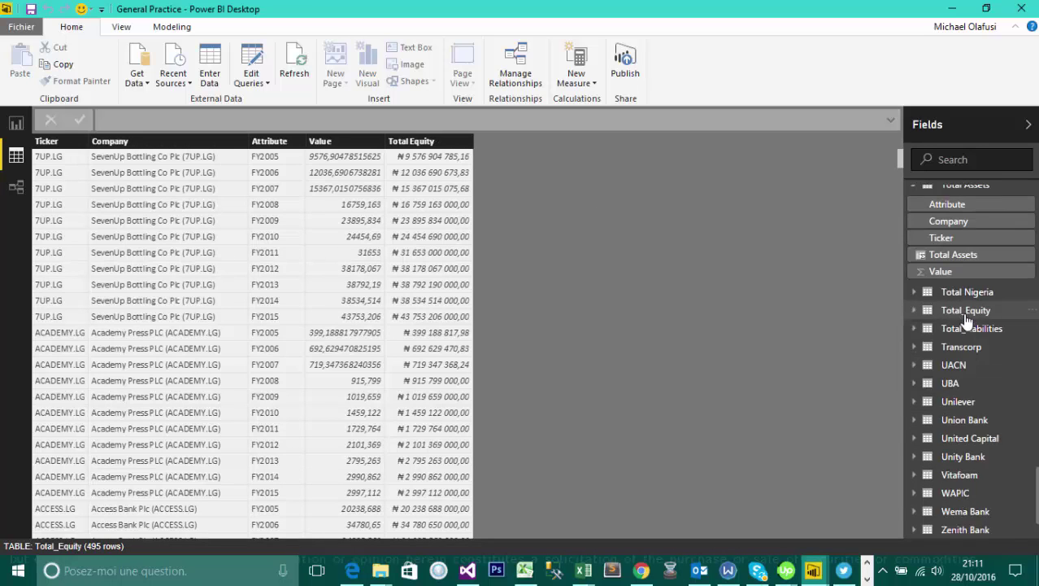
pyautogui.scroll(6, 944, 322)
pyautogui.click(947, 249)
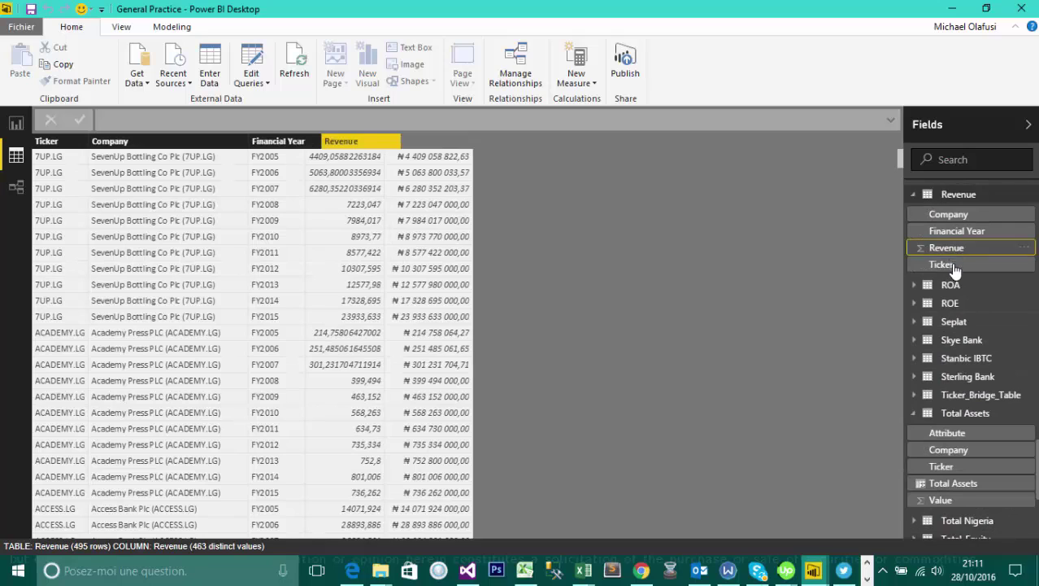
pyautogui.scroll(15, 960, 236)
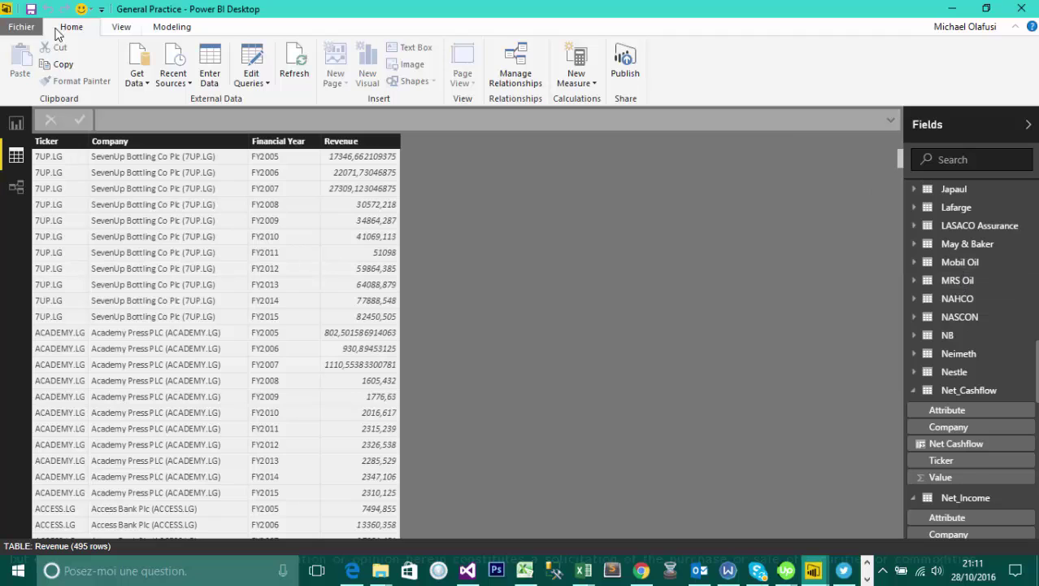
# Filter the report's Ticker slicer to 7UP.LG, then view the Revenue table data.
pyautogui.click(16, 123)
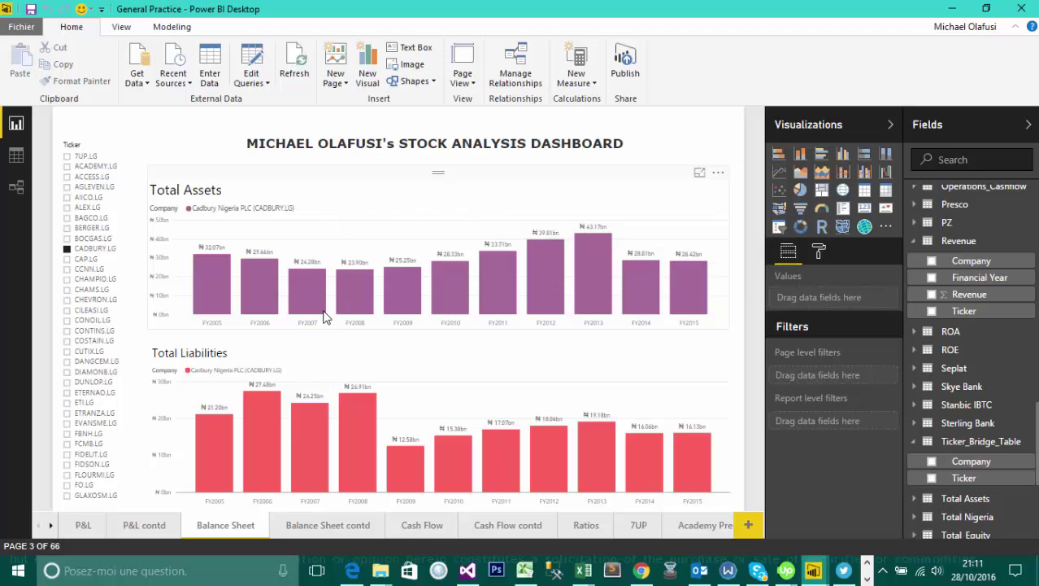
pyautogui.moveTo(326, 311)
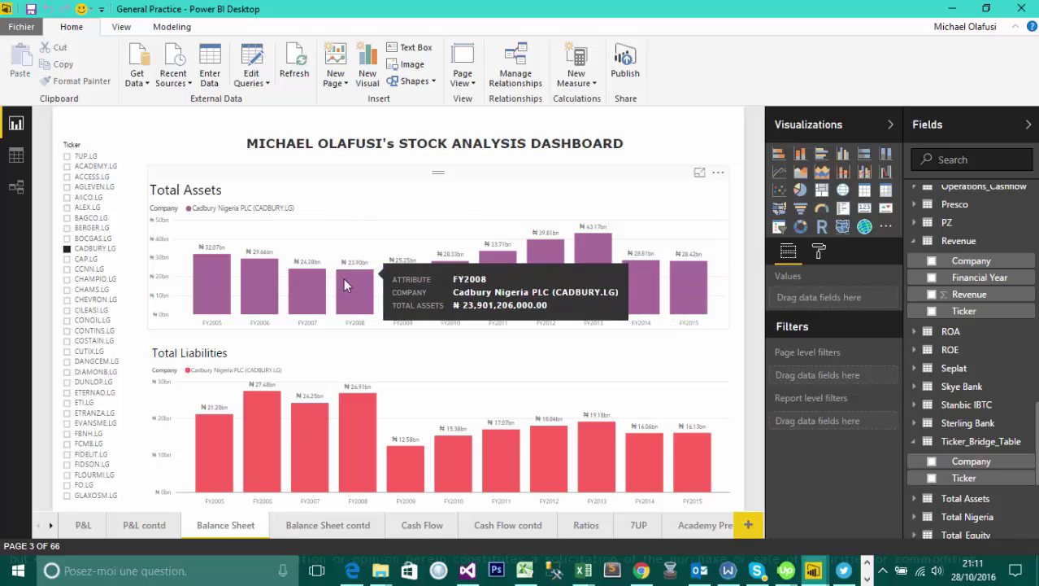
pyautogui.click(68, 158)
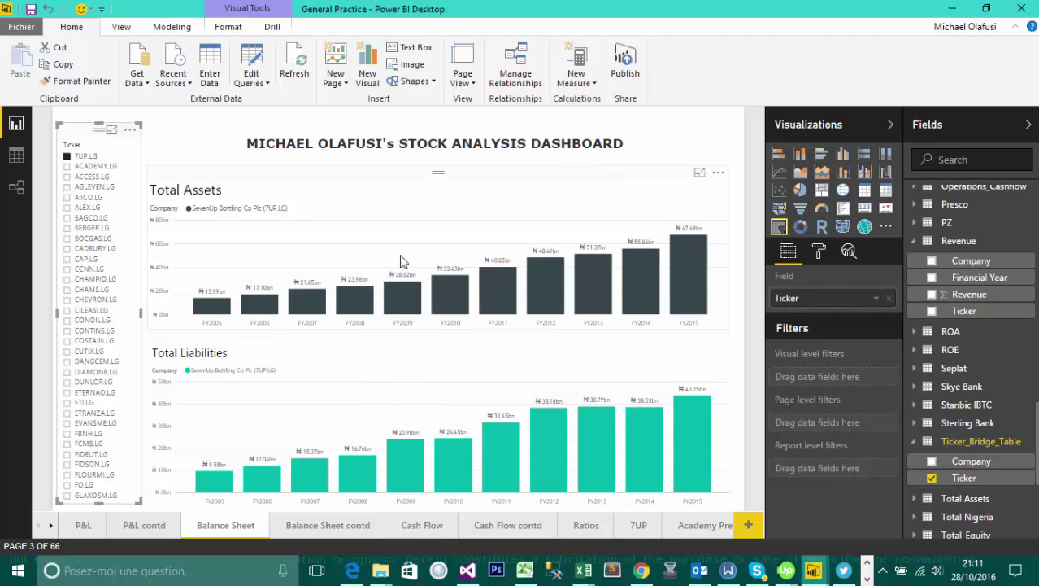
pyautogui.click(16, 156)
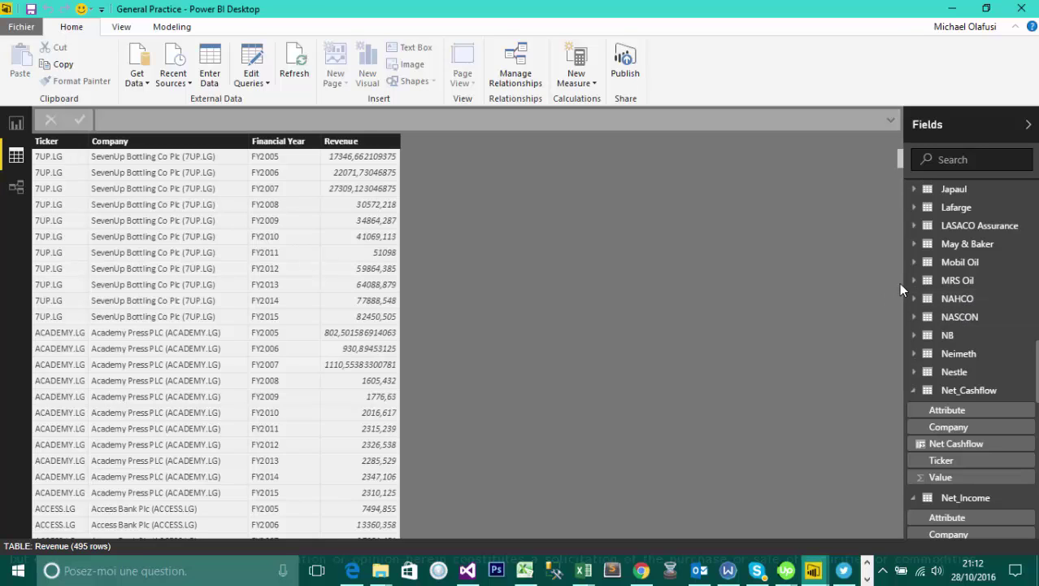
# From Report view, show the Manage Relationships list of table-to-bridge links.
pyautogui.click(15, 123)
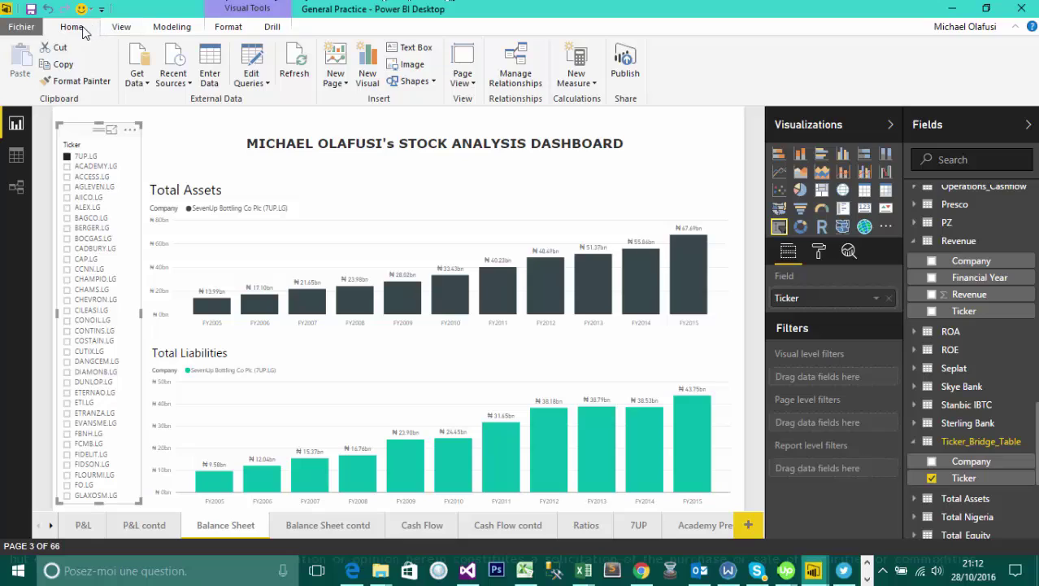
pyautogui.click(521, 74)
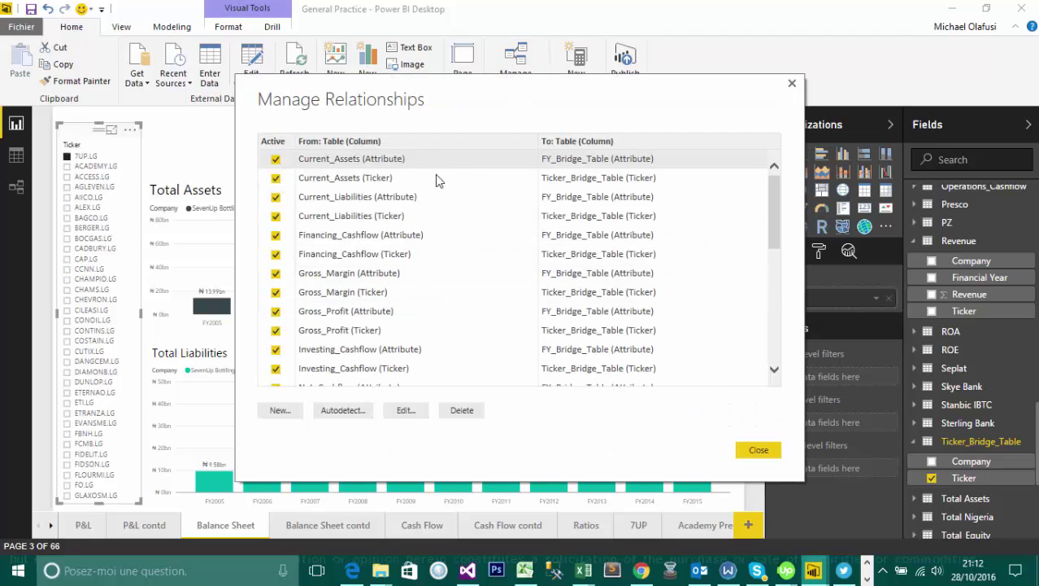
# Create a new relationship with Revenue selected as the first table.
pyautogui.click(280, 411)
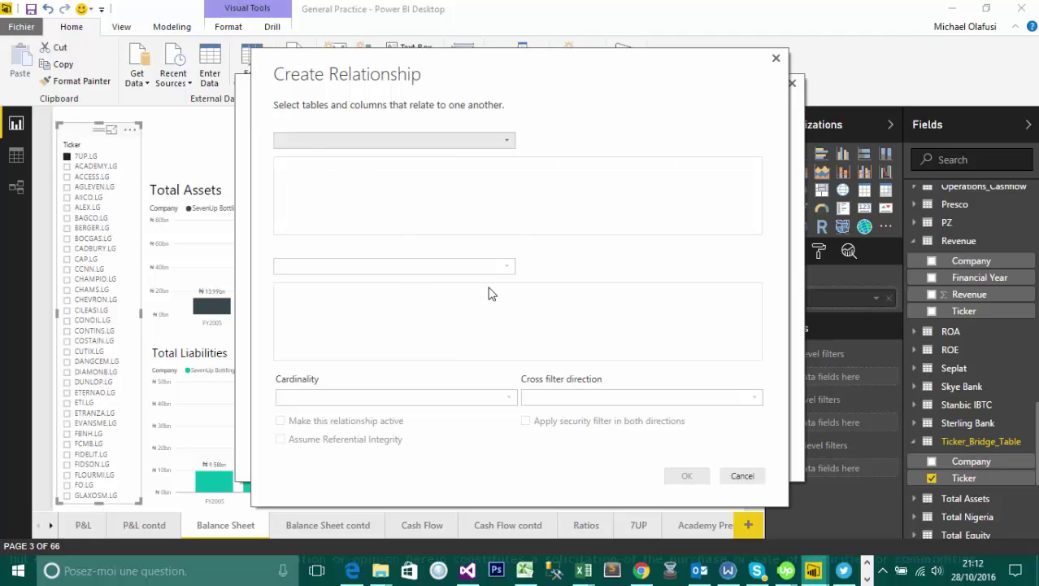
pyautogui.click(509, 143)
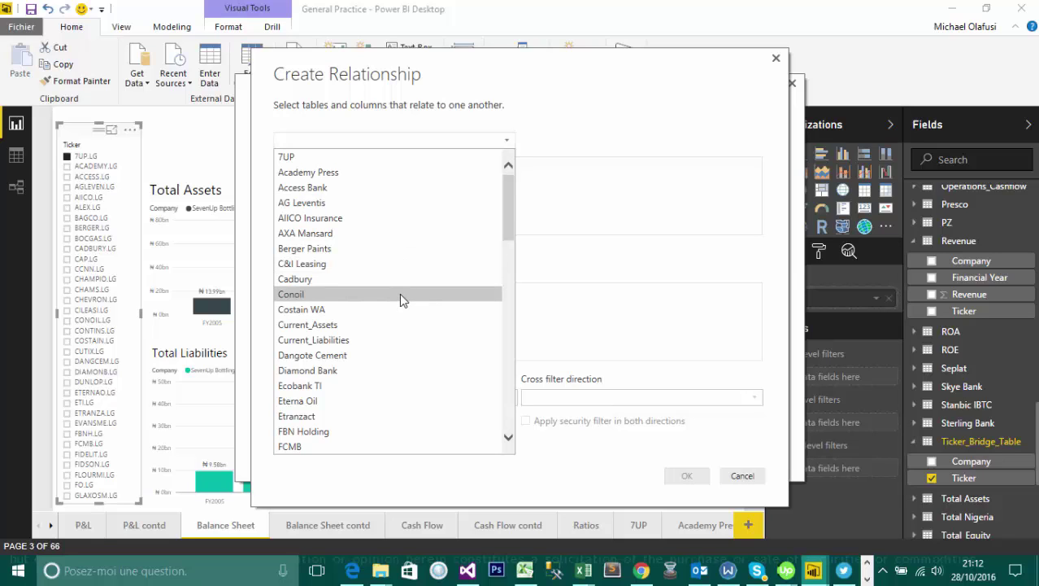
pyautogui.scroll(-8, 388, 272)
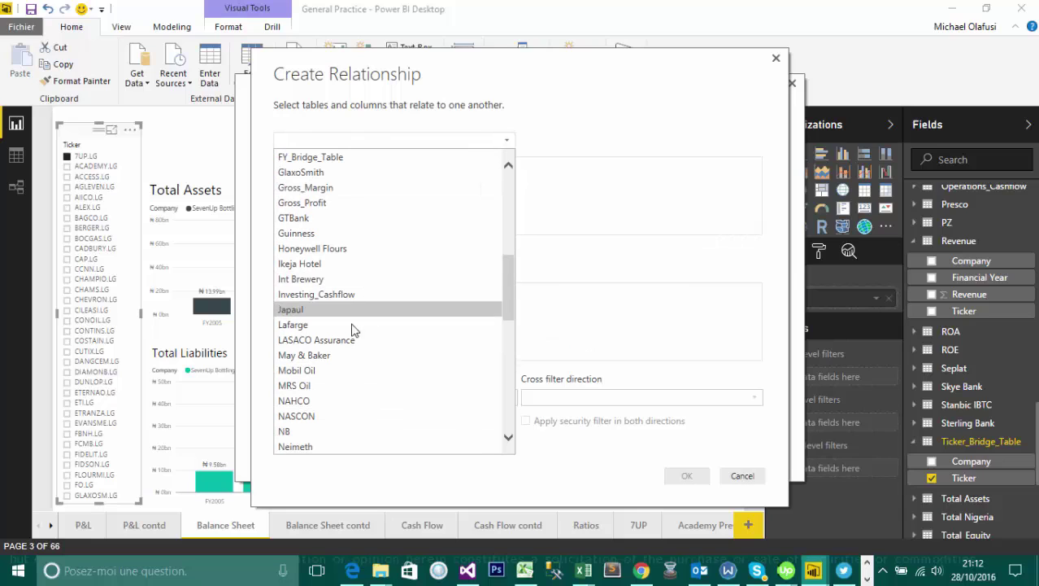
pyautogui.scroll(-3, 329, 382)
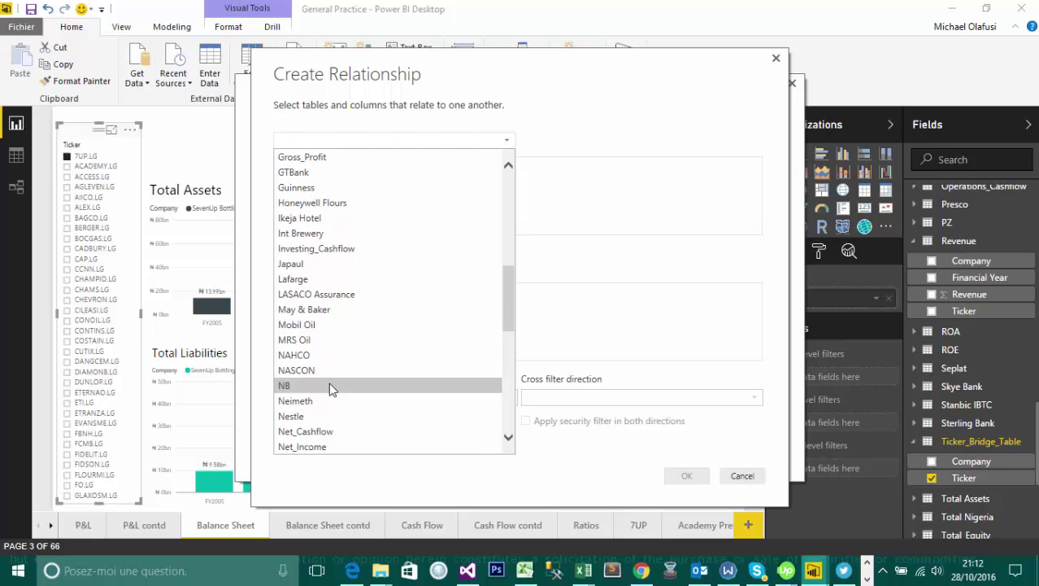
pyautogui.scroll(-3, 329, 380)
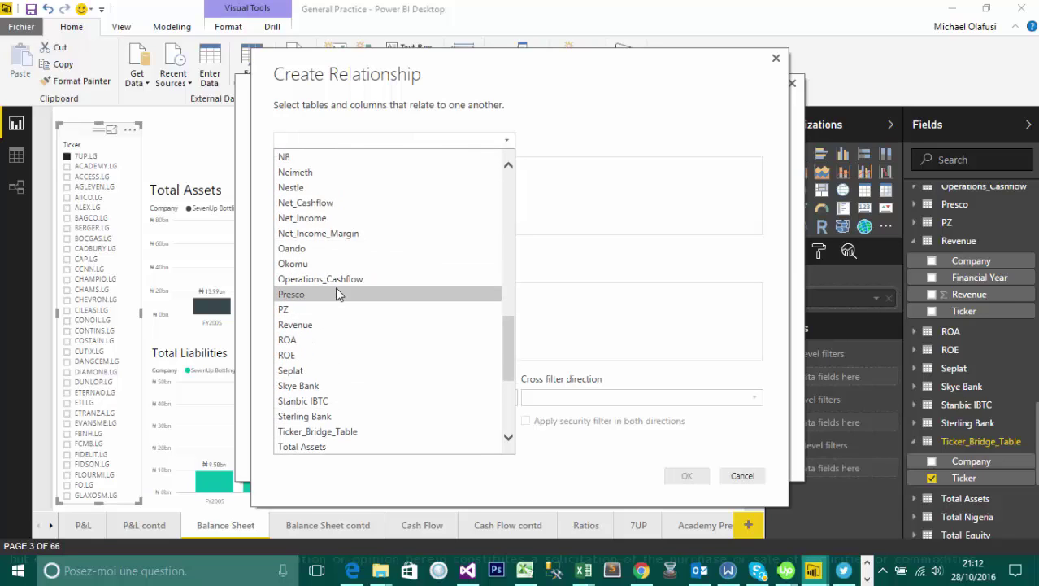
pyautogui.click(338, 327)
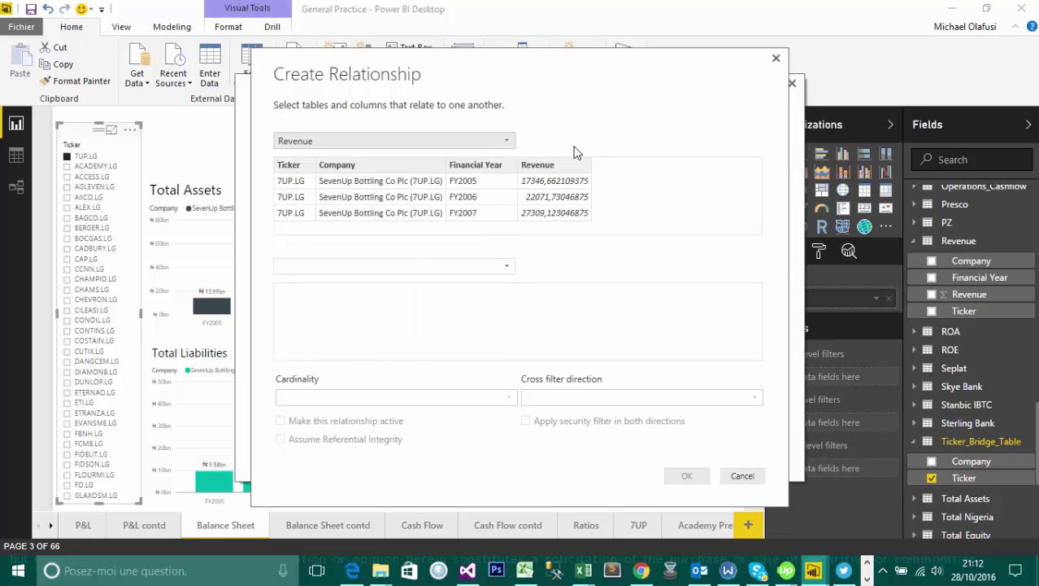
# Choose Ticker_Bridge_Table as the second table, matched on Ticker, and show cardinality options.
pyautogui.click(506, 266)
pyautogui.scroll(-7, 387, 394)
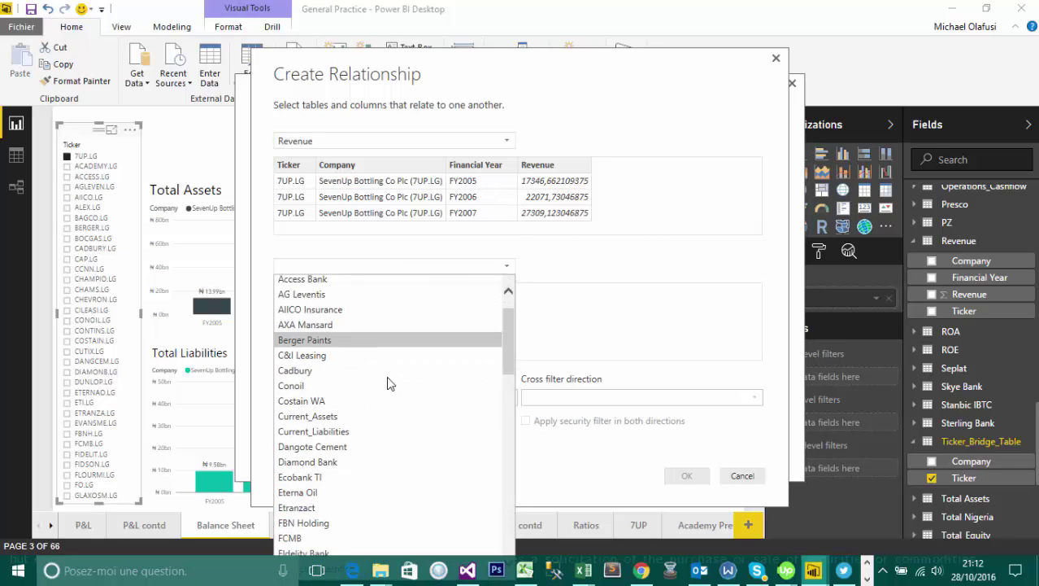
pyautogui.scroll(-2, 374, 403)
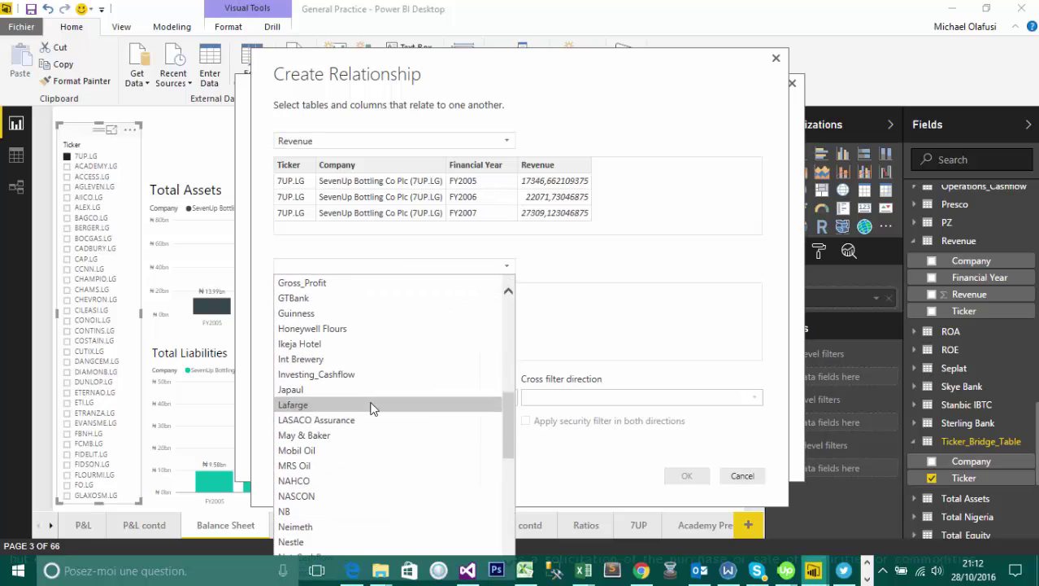
pyautogui.scroll(-1, 373, 407)
pyautogui.scroll(-6, 373, 407)
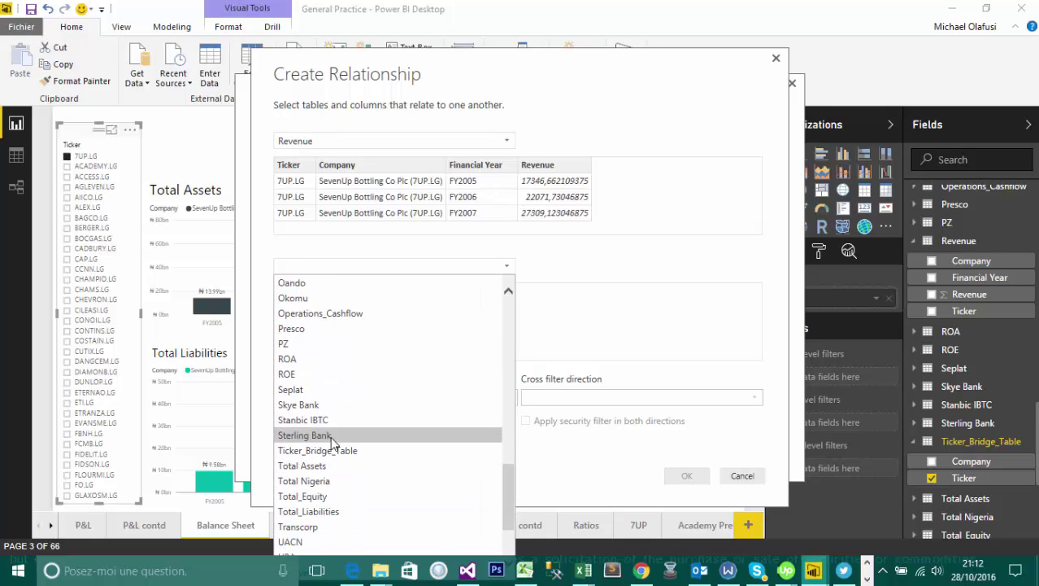
pyautogui.press('Return')
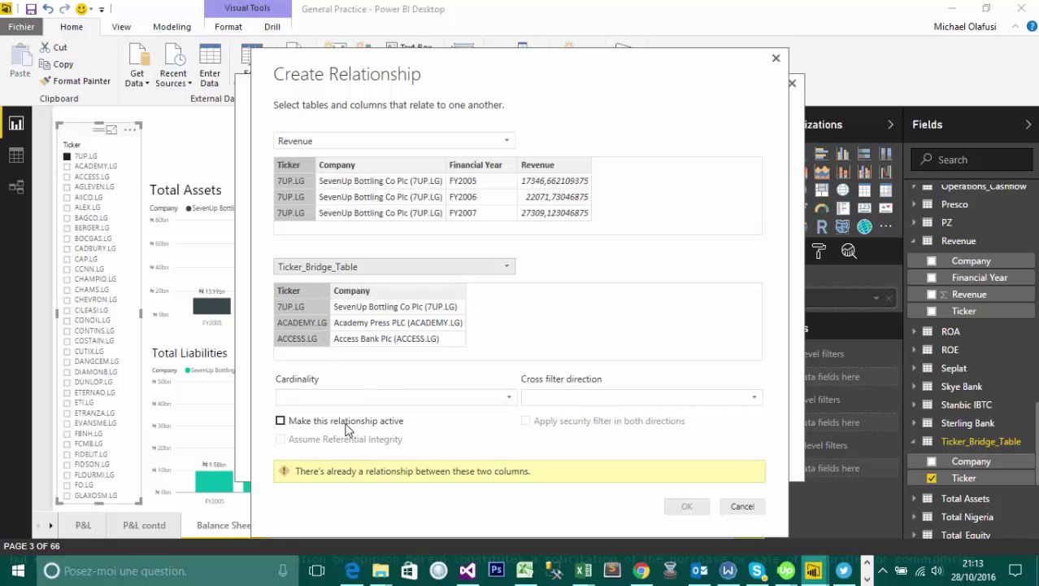
pyautogui.click(494, 393)
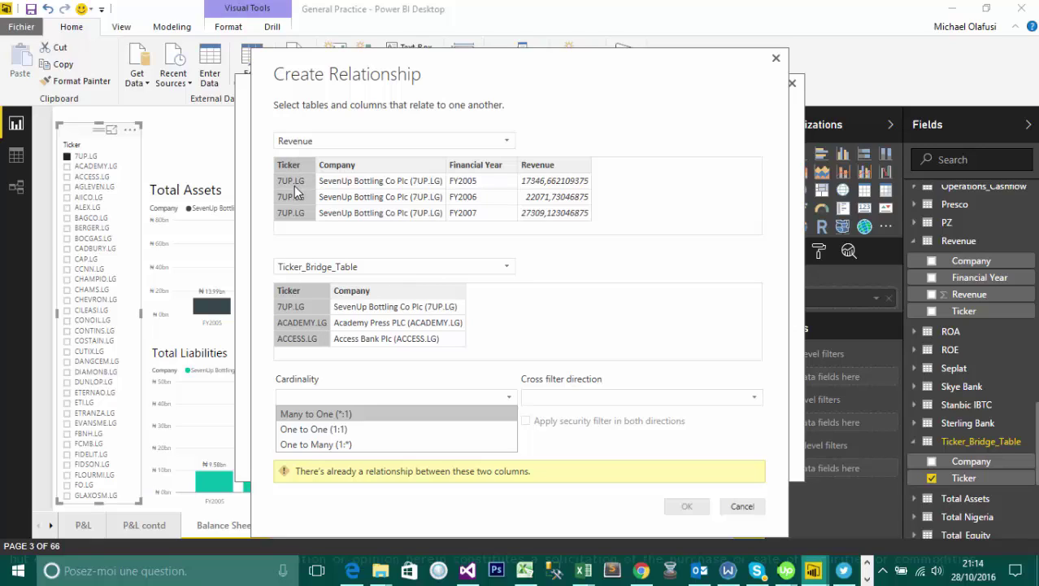
# Set the Revenue–Ticker_Bridge_Table relationship cardinality to Many to One (*:1).
pyautogui.click(330, 414)
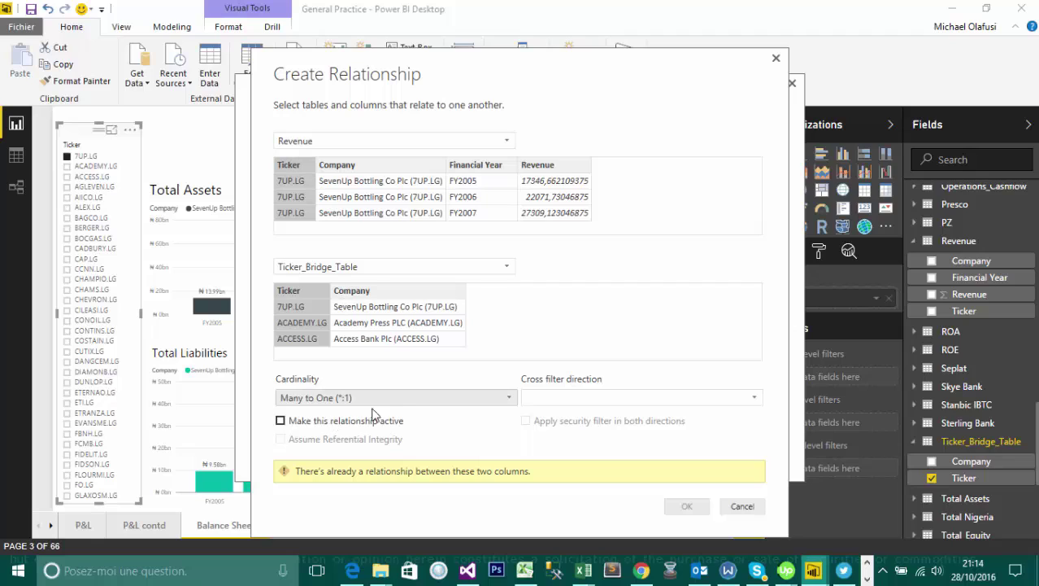
pyautogui.click(460, 397)
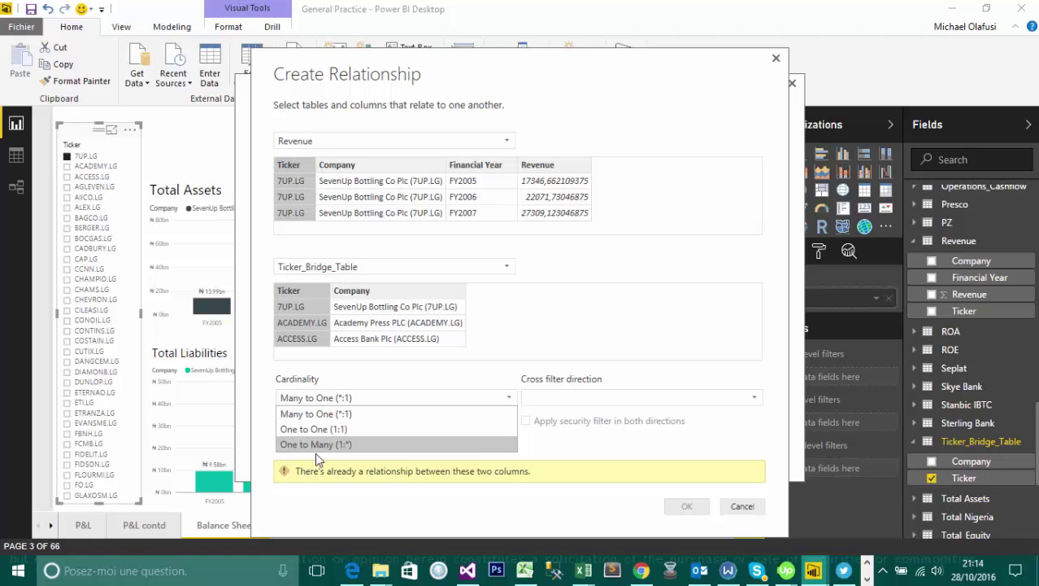
pyautogui.click(335, 413)
pyautogui.click(611, 399)
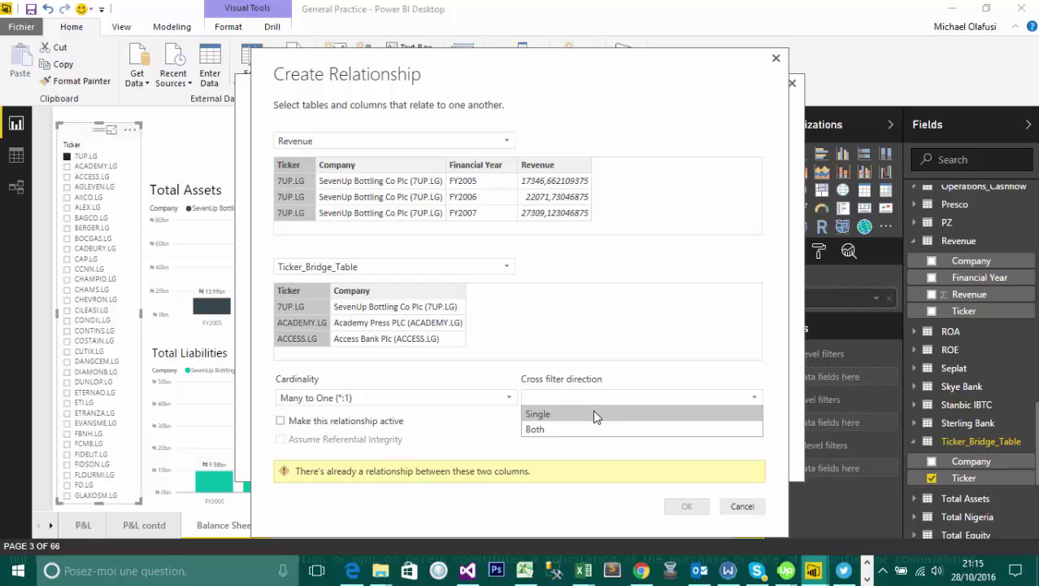
# Try Both cross filtering, then settle on Single cross filter direction.
pyautogui.click(594, 411)
pyautogui.click(600, 397)
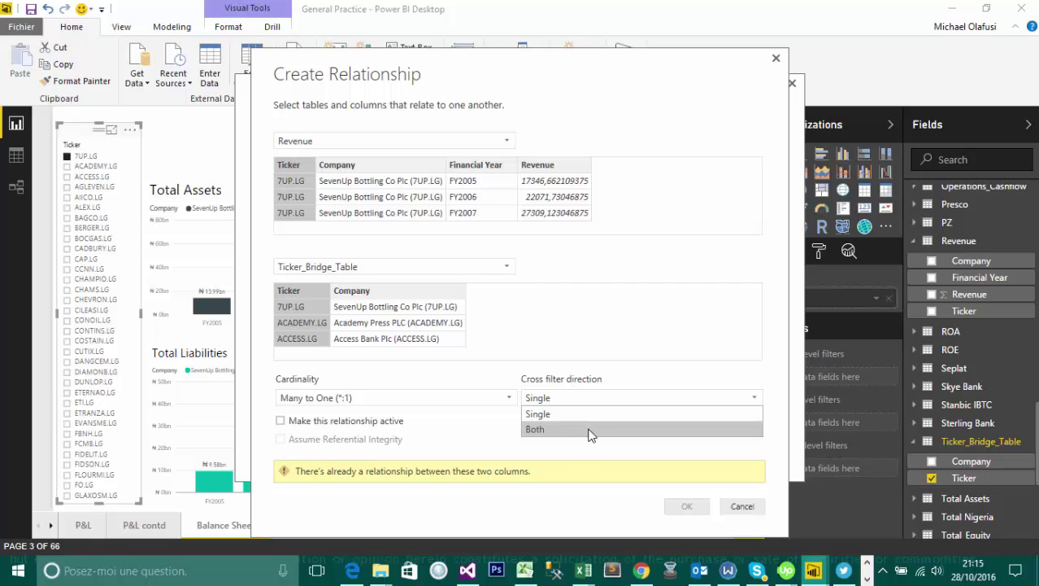
pyautogui.click(587, 431)
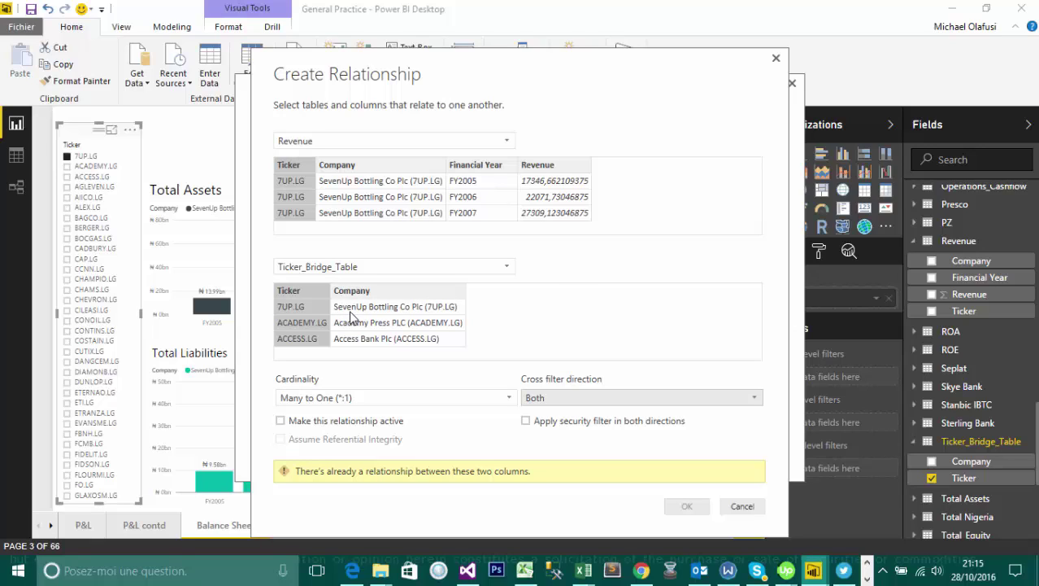
pyautogui.click(701, 399)
pyautogui.click(668, 415)
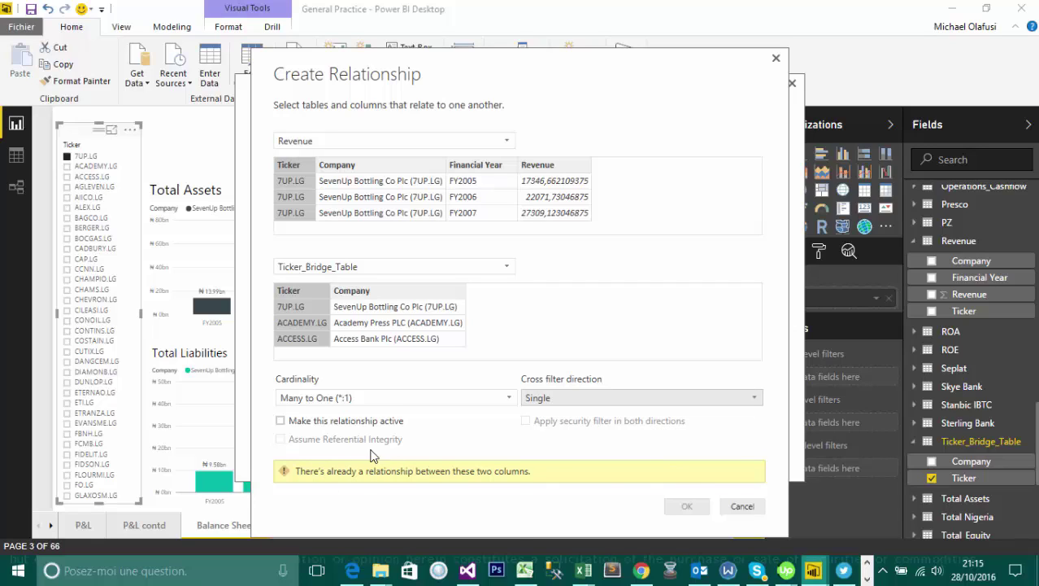
# Tick 'Make this relationship active' for the Revenue–Ticker_Bridge_Table relationship.
pyautogui.click(281, 420)
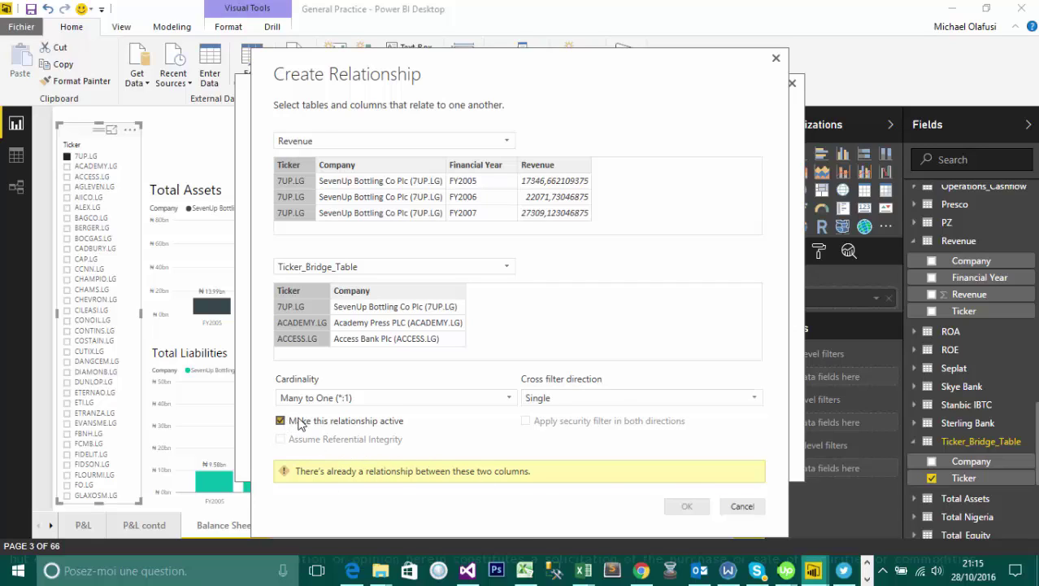
pyautogui.click(281, 421)
pyautogui.click(281, 421)
# Discard the duplicate Revenue relationship and open Current_Assets–FY_Bridge_Table (Attribute) for editing.
pyautogui.click(743, 508)
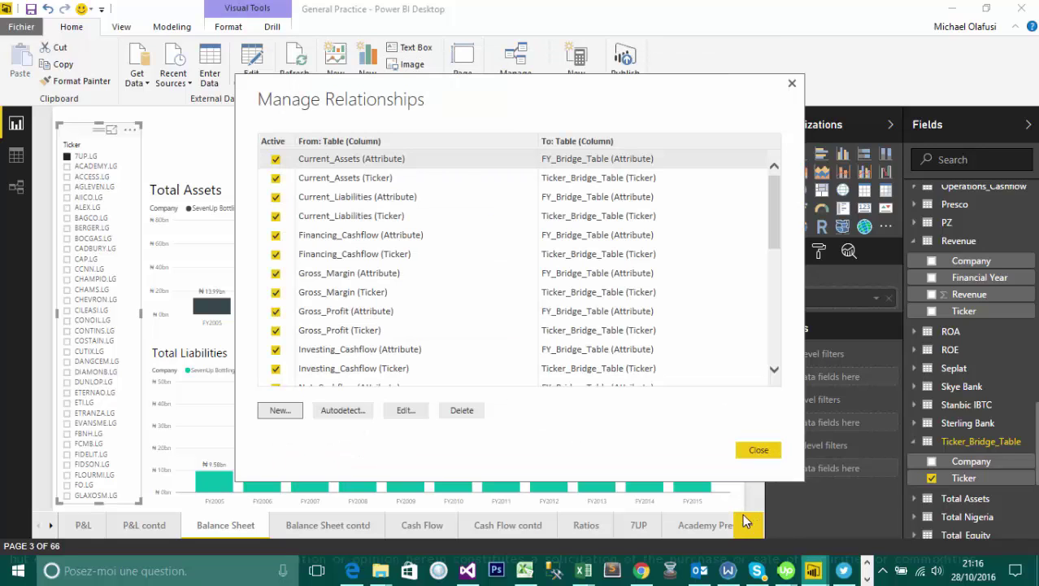
pyautogui.click(391, 160)
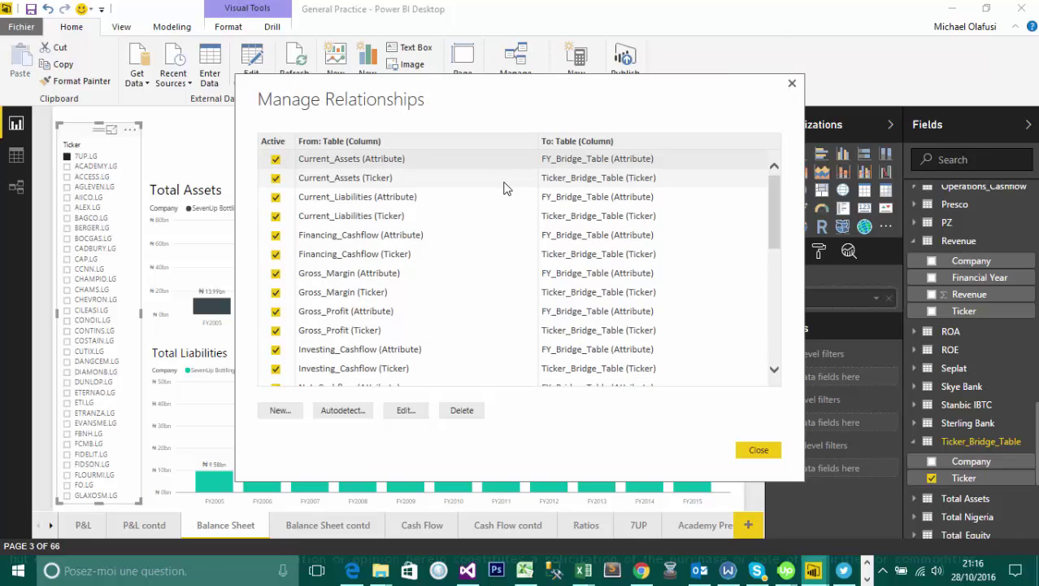
pyautogui.click(412, 413)
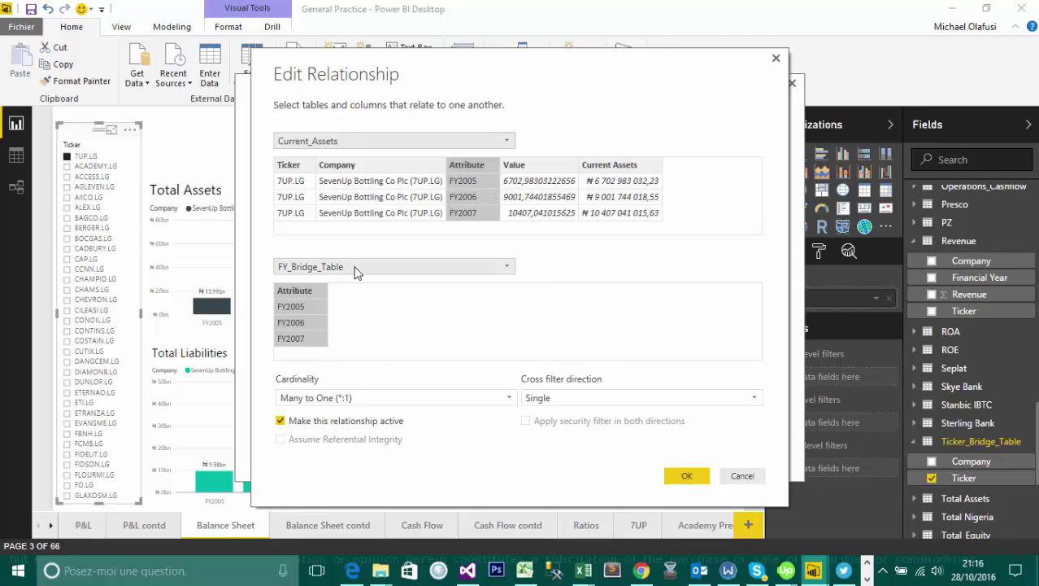
# Keep Many to One cardinality and Single cross filtering, and confirm the relationship.
pyautogui.click(325, 397)
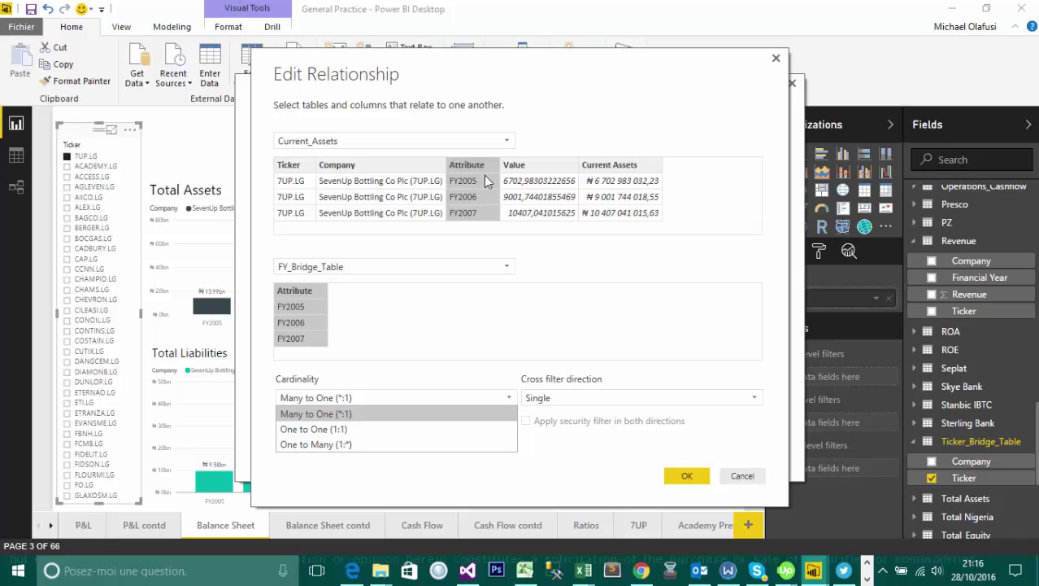
pyautogui.click(353, 414)
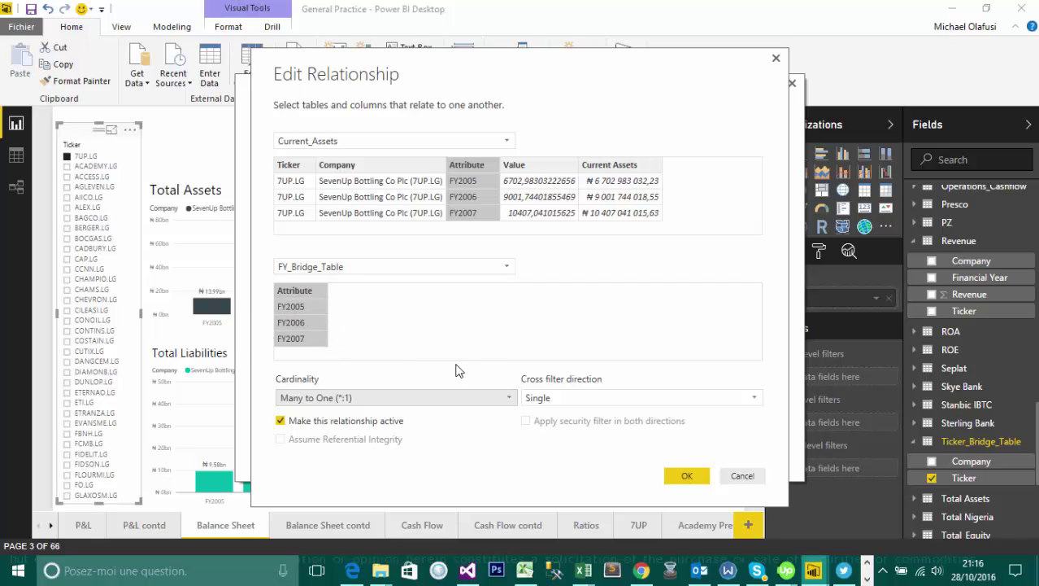
pyautogui.click(625, 396)
pyautogui.click(642, 370)
pyautogui.click(684, 475)
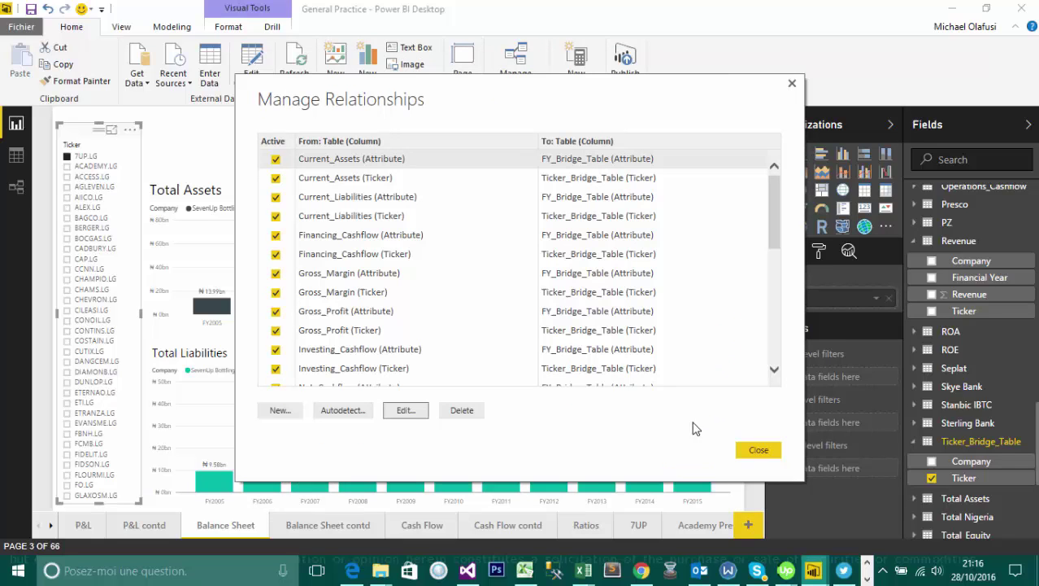
# Edit the Total_Equity (Ticker) relationship, keep Single cross filtering, and confirm it.
pyautogui.moveTo(769, 202); pyautogui.dragTo(763, 328)
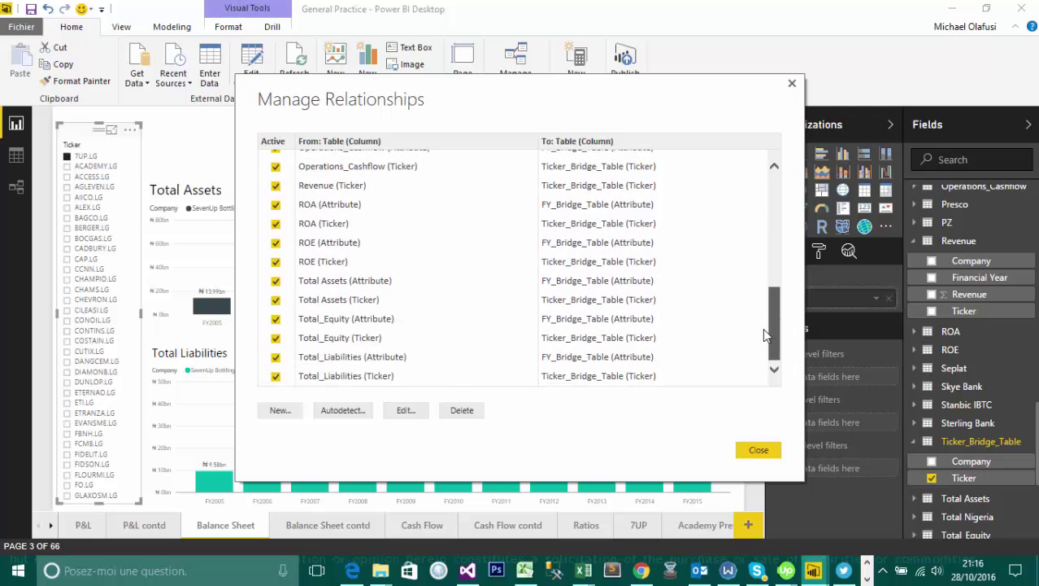
pyautogui.click(388, 336)
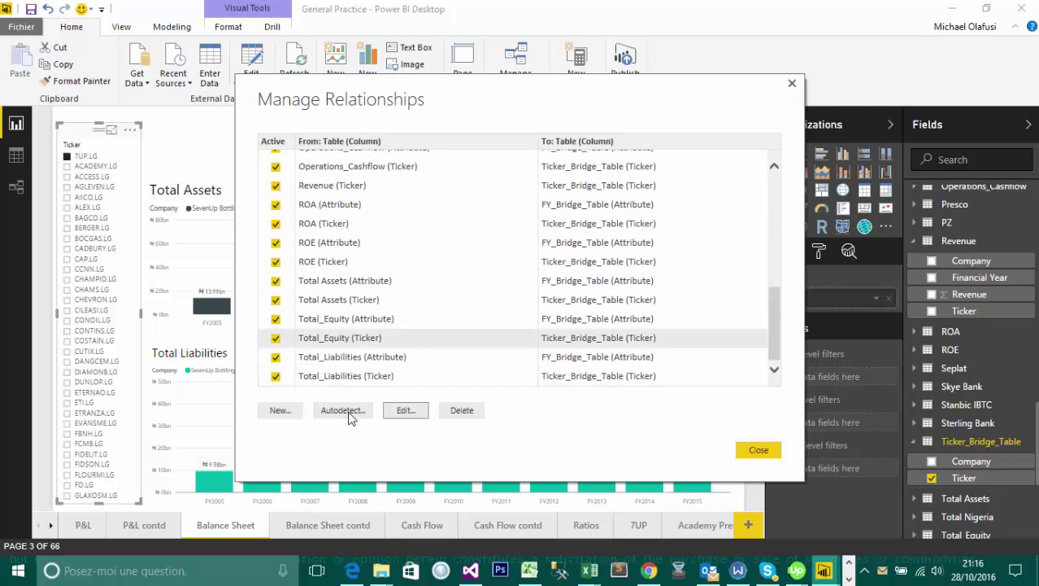
pyautogui.click(406, 410)
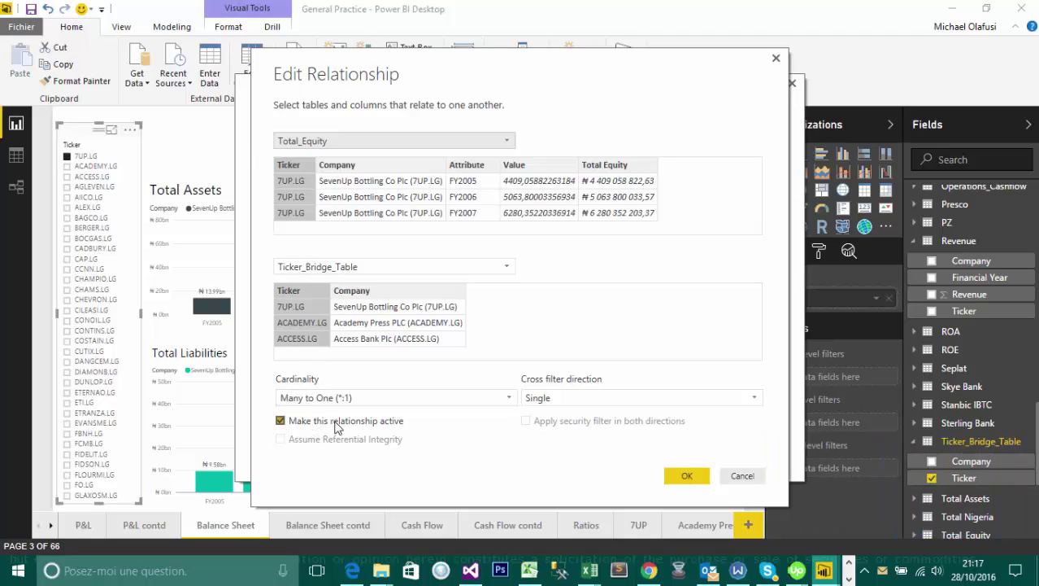
pyautogui.click(561, 398)
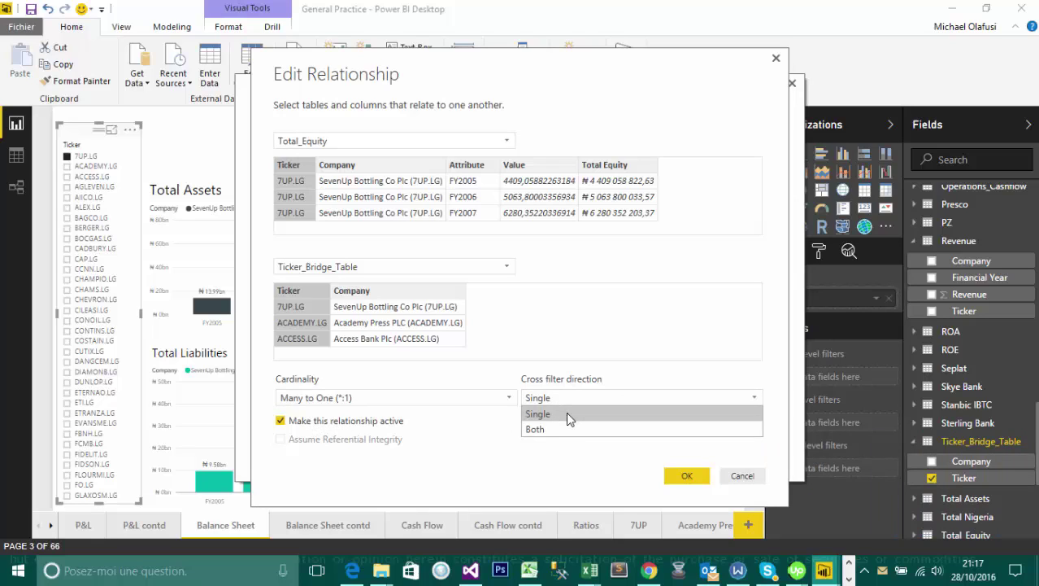
pyautogui.click(566, 412)
pyautogui.click(567, 394)
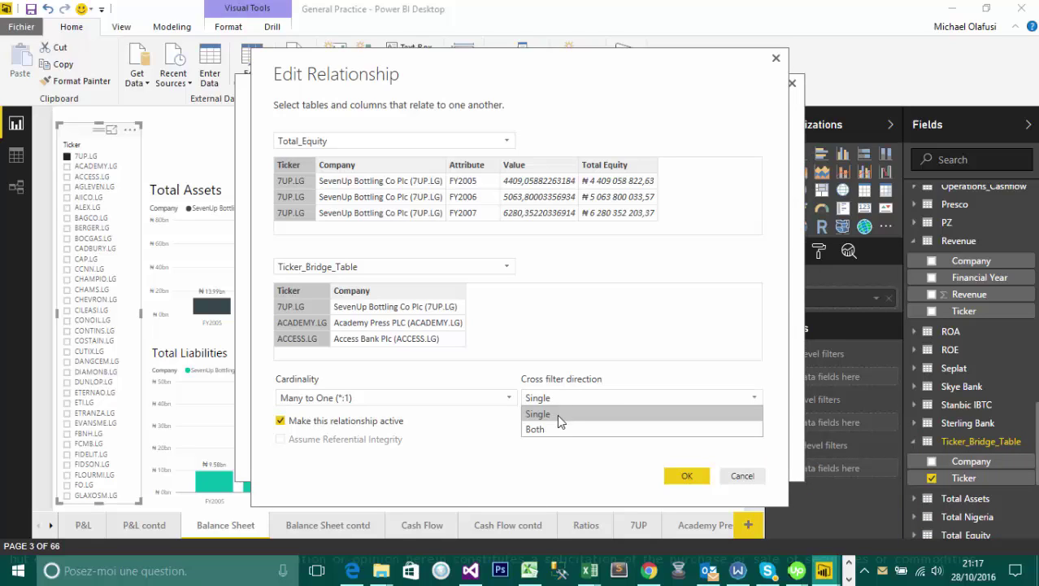
pyautogui.click(474, 379)
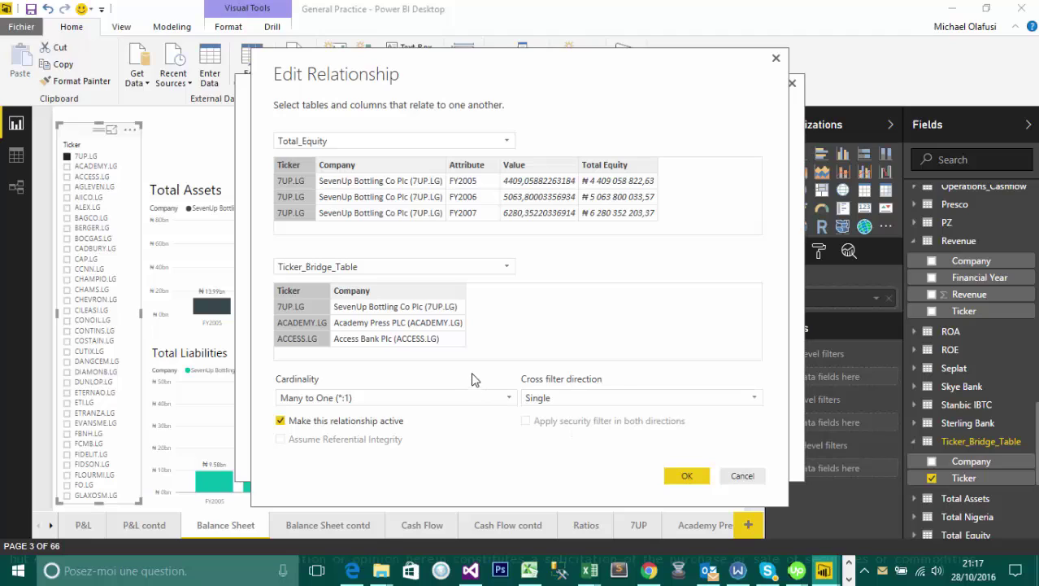
pyautogui.click(702, 478)
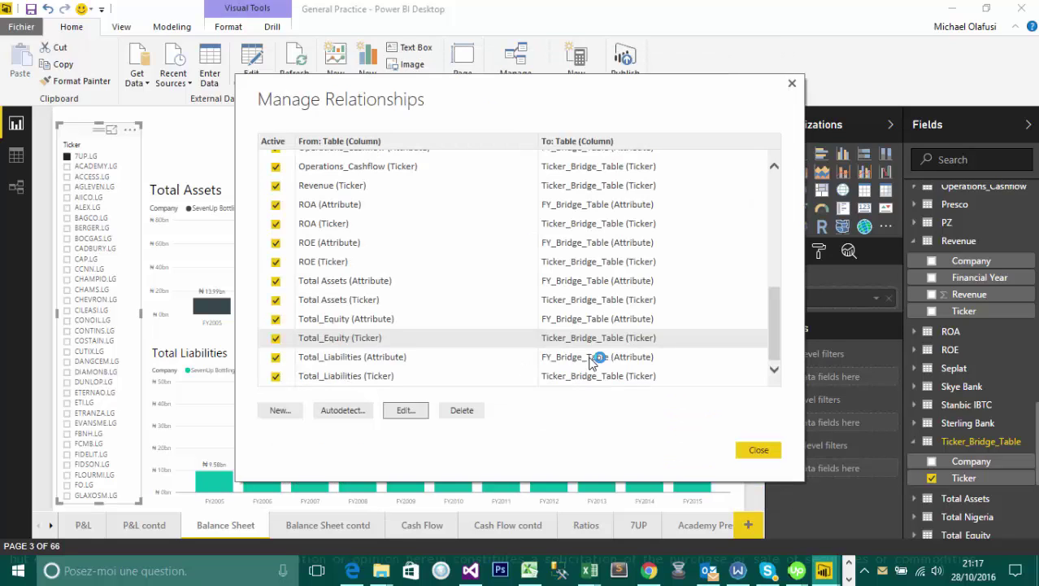
# Close Manage Relationships and zoom the diagram to show tables linked to FY_Bridge_Table.
pyautogui.click(757, 451)
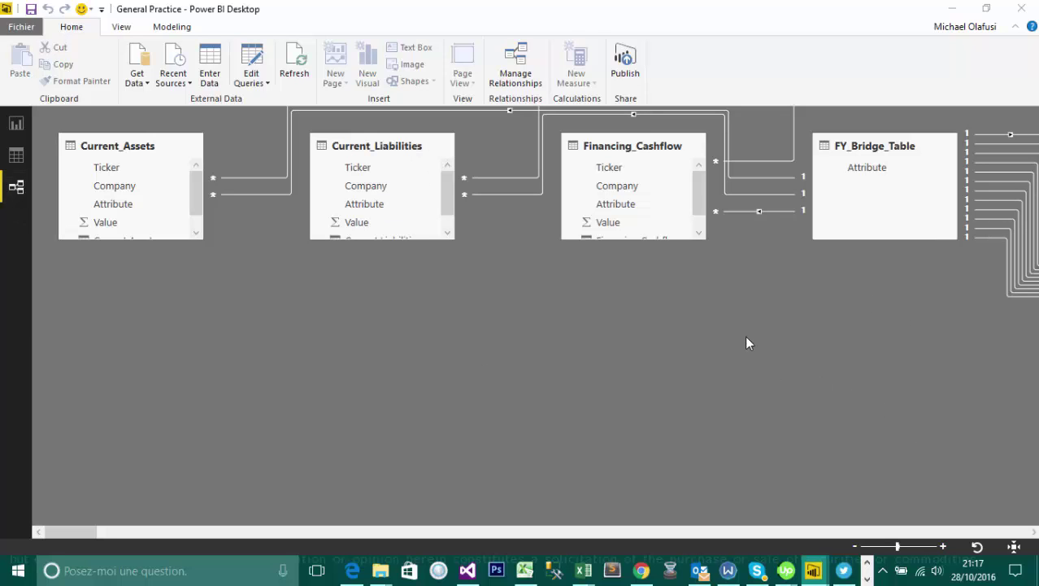
pyautogui.scroll(-3, 746, 334)
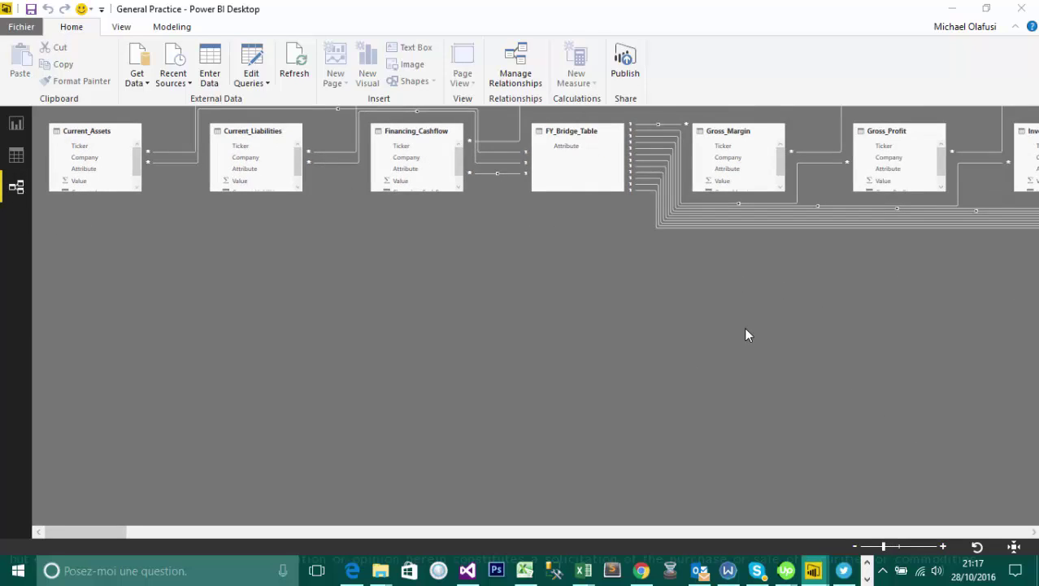
pyautogui.scroll(-2, 748, 333)
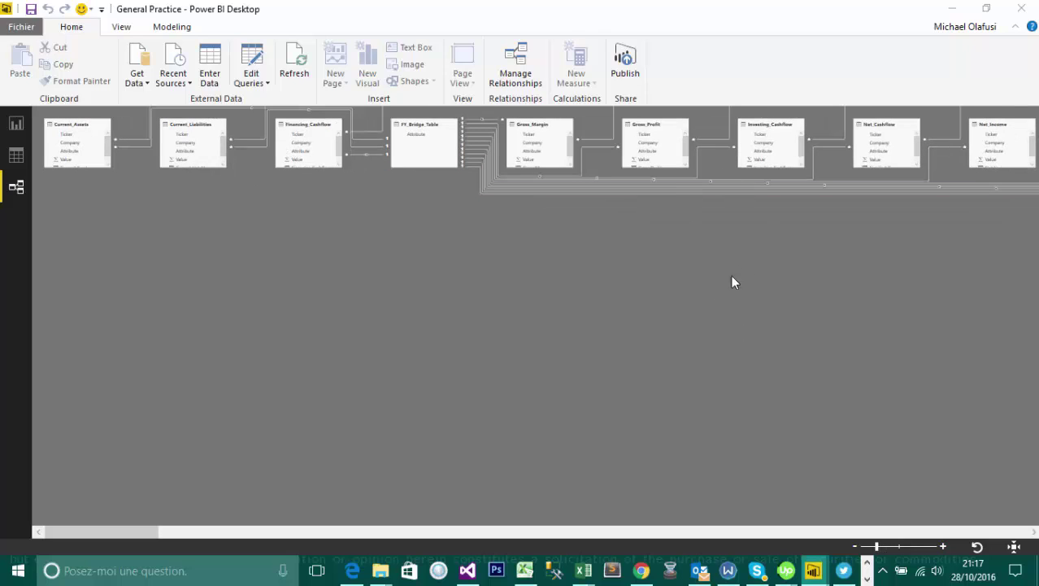
pyautogui.scroll(-1, 731, 317)
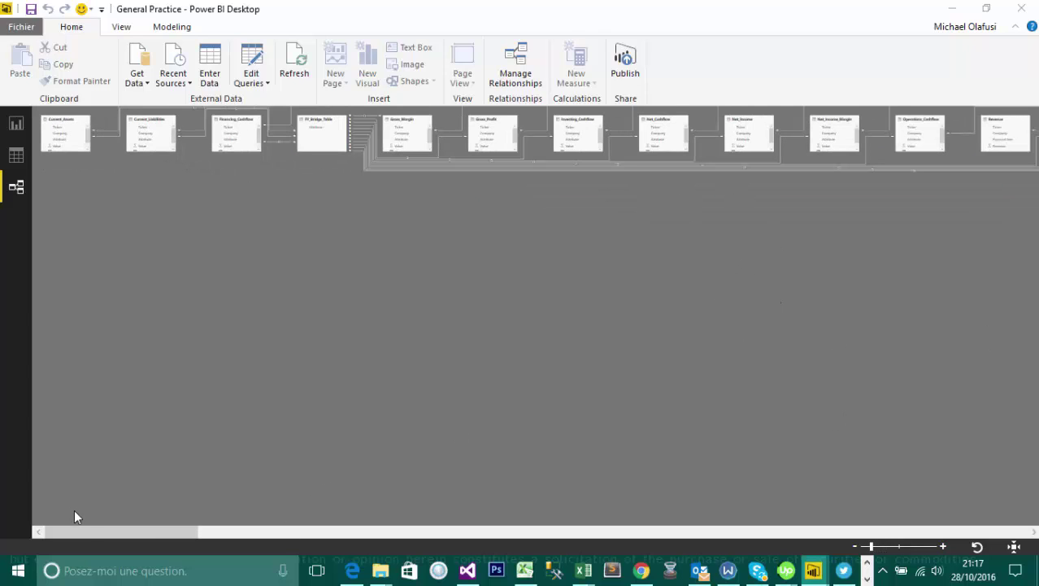
pyautogui.moveTo(83, 529); pyautogui.dragTo(79, 497)
pyautogui.scroll(2, 386, 269)
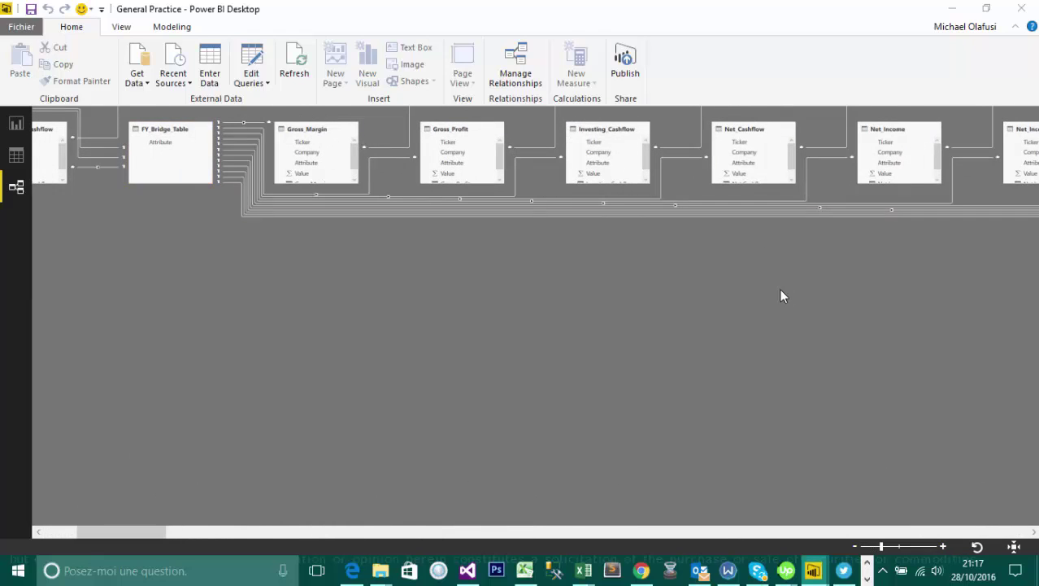